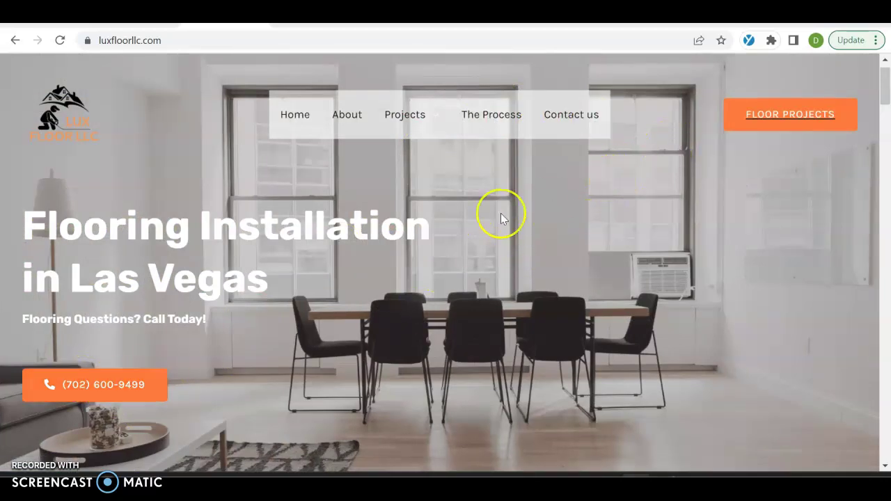
Review the Lux Floor homepage's hero banner, call request form, company introduction and experience and warranty highlights
scroll(500, 213, down, 3)
scroll(501, 220, down, 3)
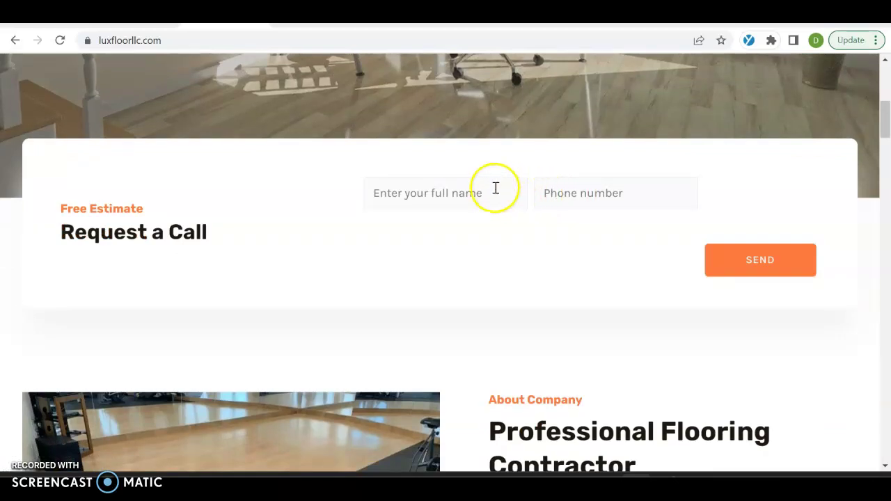
scroll(626, 280, down, 4)
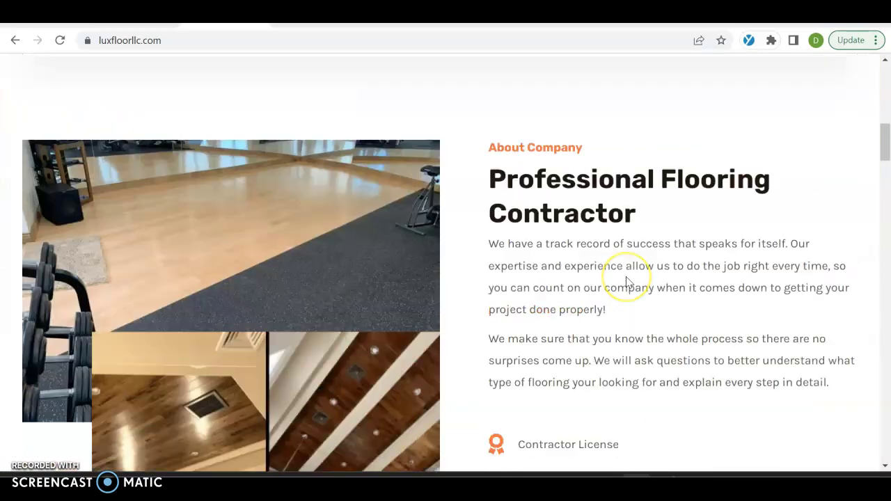
scroll(625, 281, up, 8)
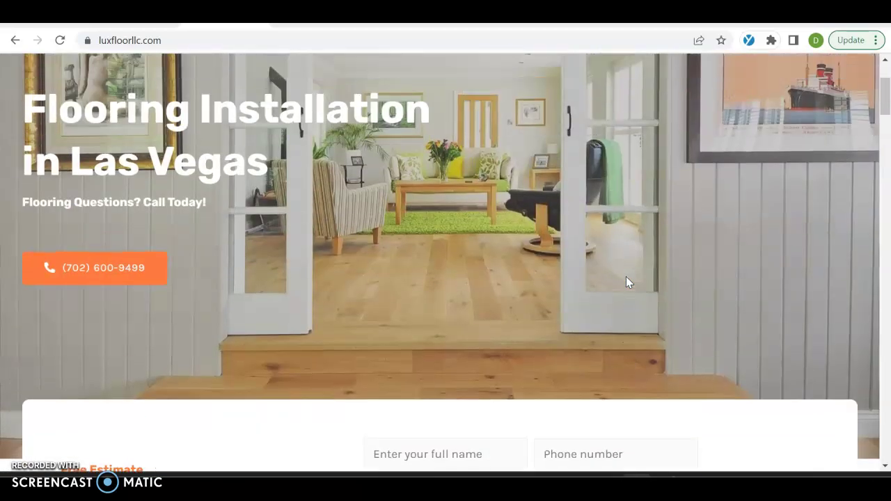
scroll(626, 281, down, 3)
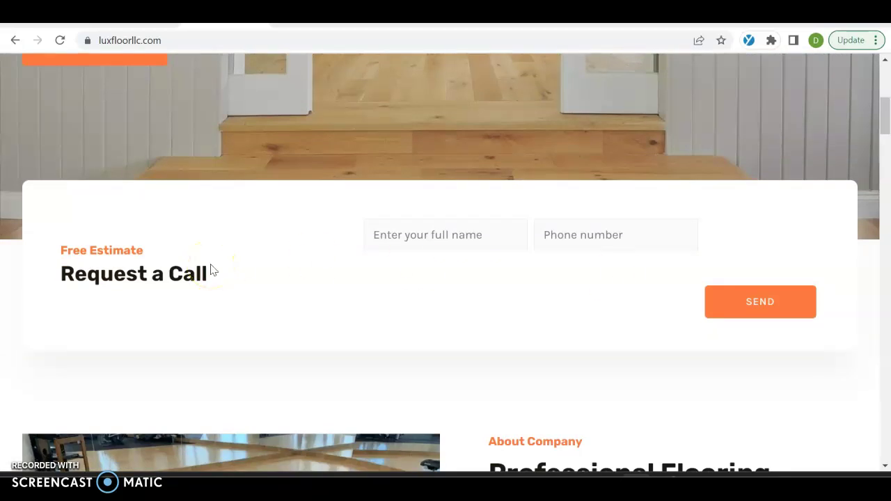
scroll(213, 270, down, 4)
click(465, 290)
scroll(467, 291, down, 6)
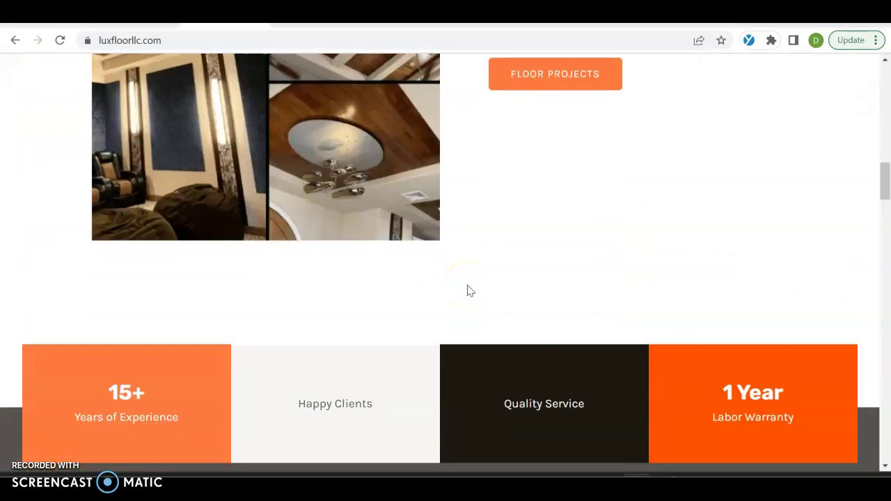
scroll(467, 290, down, 2)
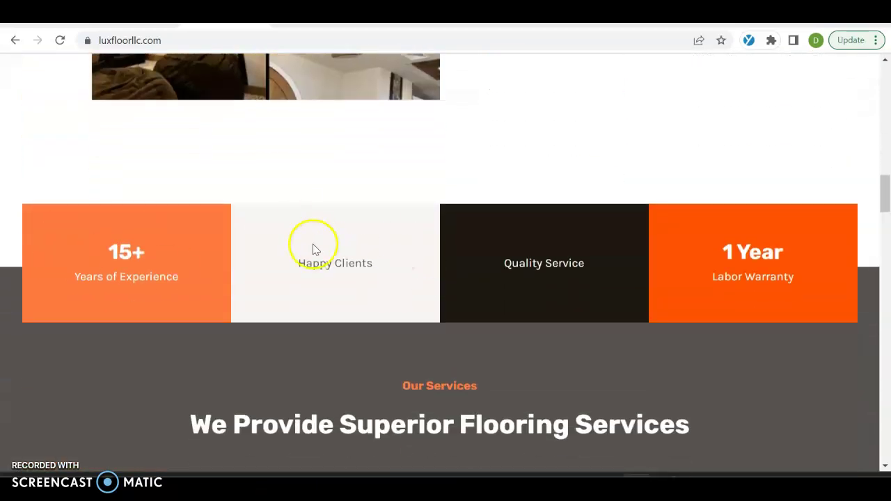
scroll(614, 293, down, 5)
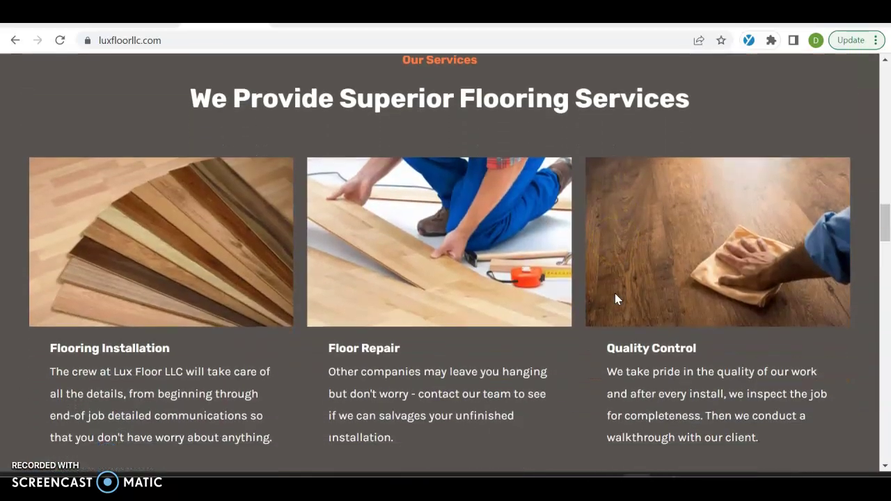
Examine the Lux Floor homepage's flooring services, floor installation list, testimonials section, free estimate form and footer
scroll(614, 293, down, 3)
click(247, 202)
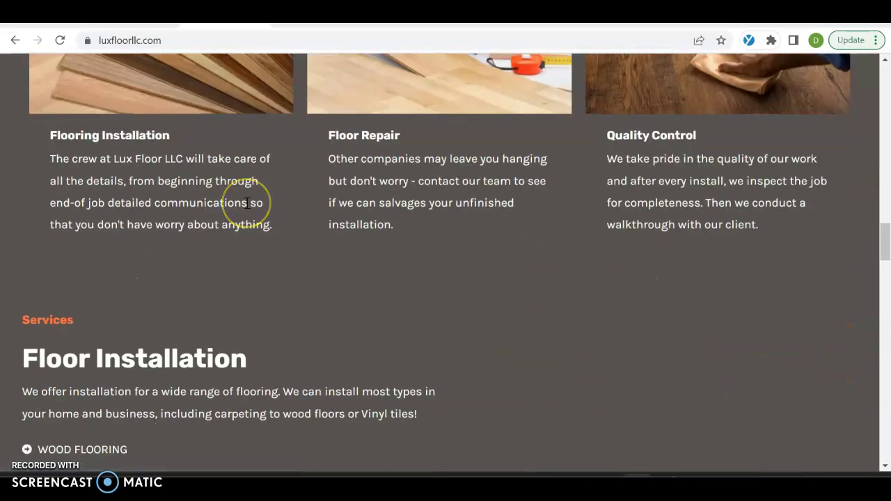
click(341, 298)
scroll(671, 326, down, 4)
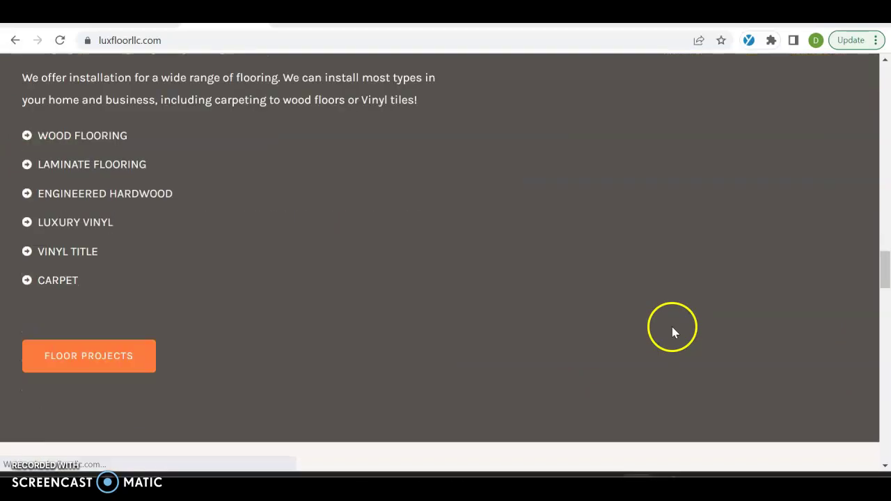
scroll(374, 250, up, 2)
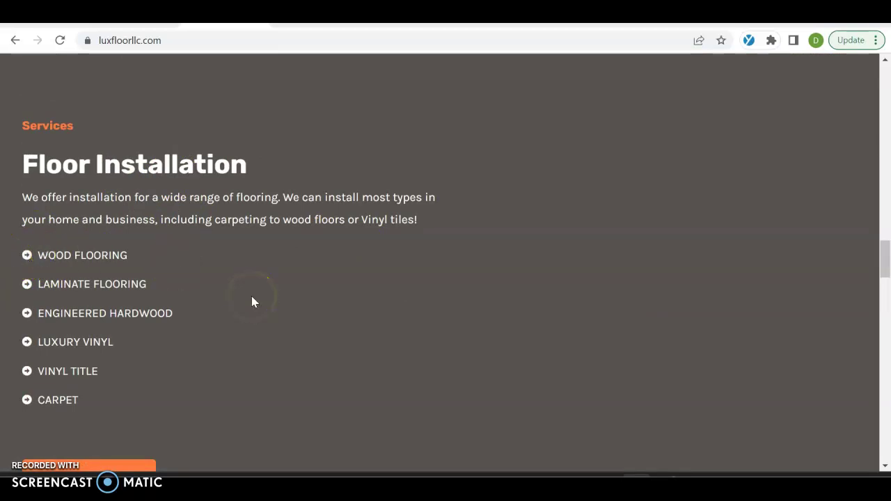
scroll(252, 298, down, 10)
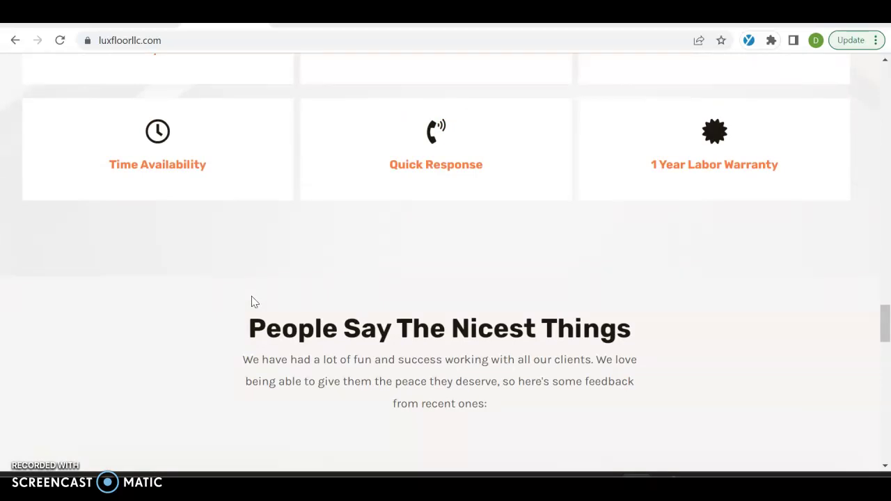
scroll(252, 301, down, 10)
scroll(252, 301, down, 2)
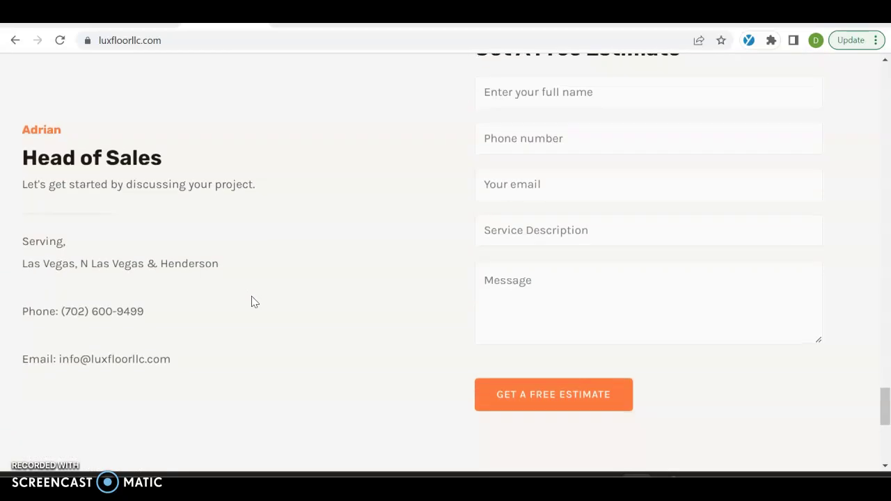
scroll(251, 301, down, 5)
scroll(252, 301, up, 1)
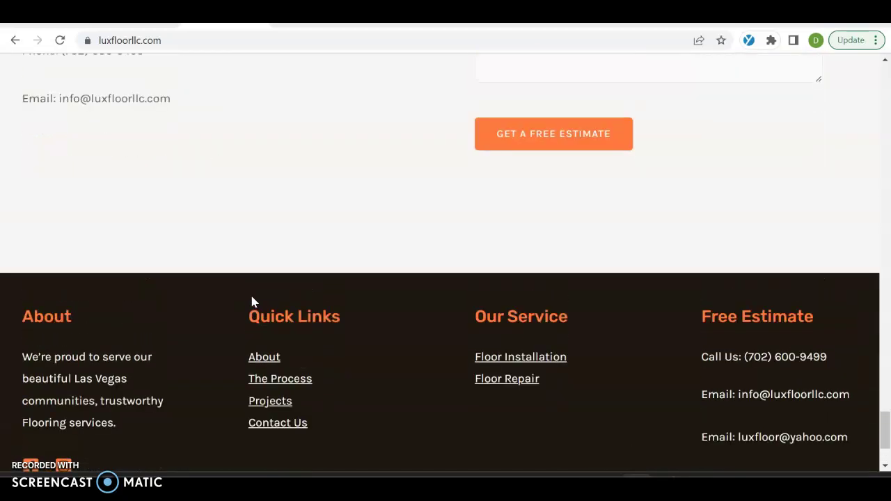
scroll(252, 301, up, 6)
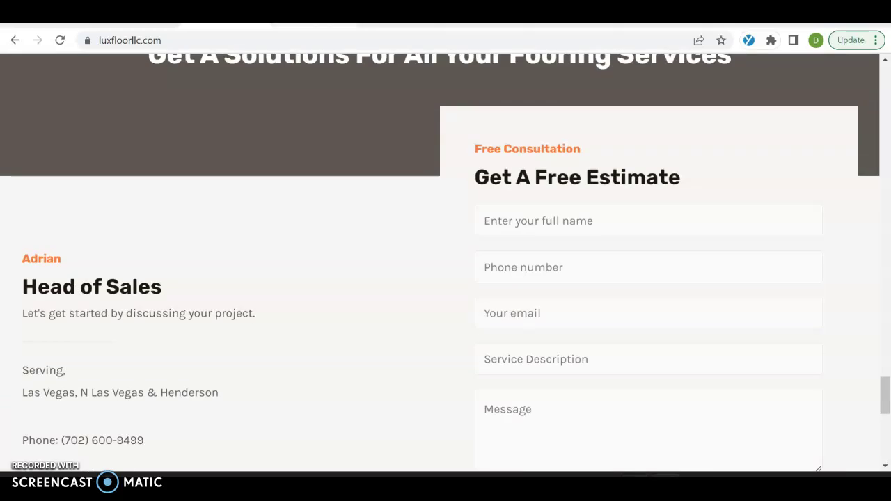
Switch to the Ahrefs overview of luxfloorllc.com and open its organic keywords report in a separate tab
click(312, 14)
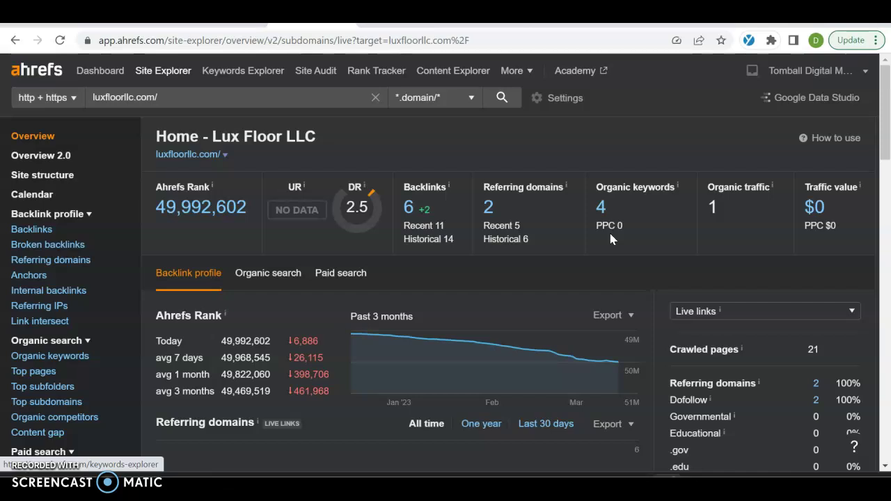
click(601, 206)
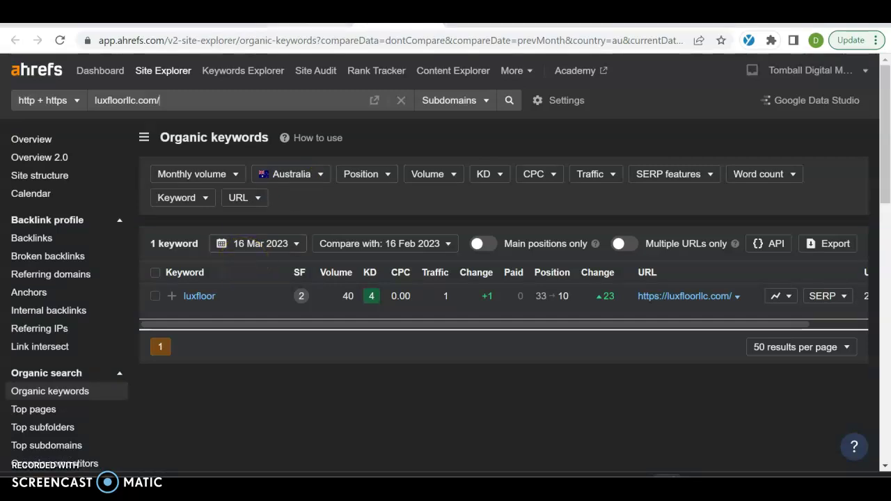
key(alt+Left)
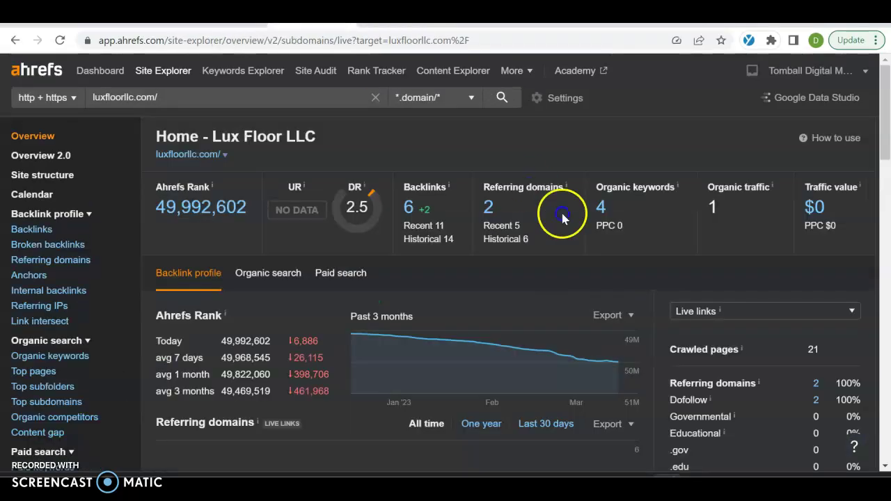
right_click(601, 207)
click(624, 221)
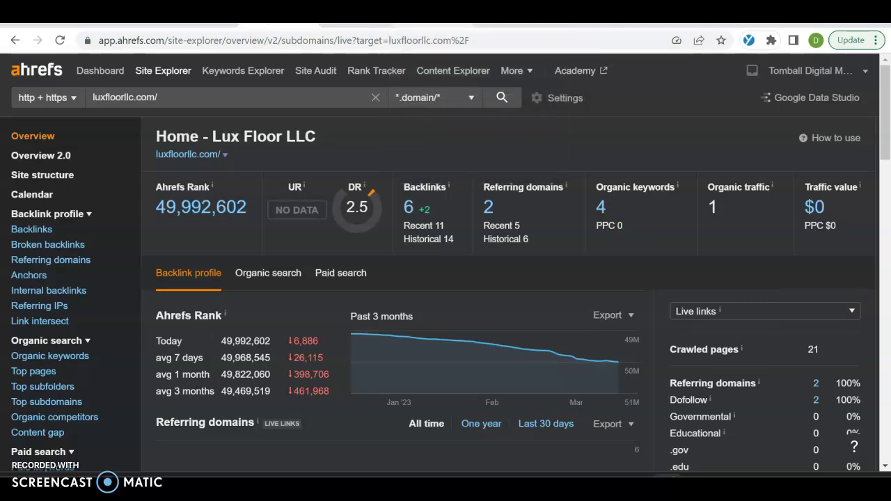
click(427, 14)
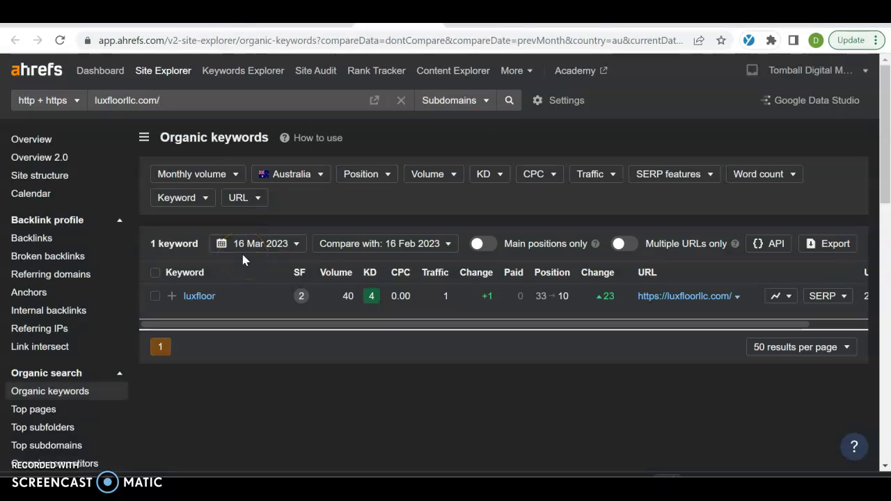
Filter the organic keywords report to United States and show the updated keyword results
click(316, 182)
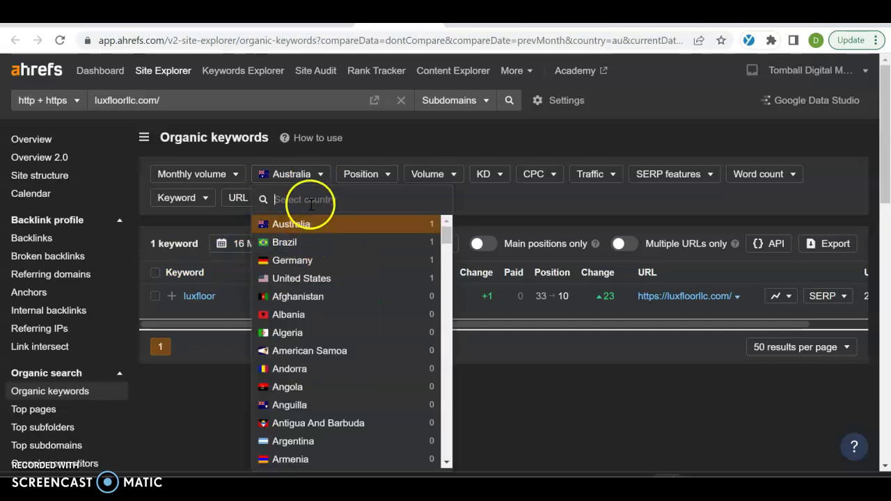
click(291, 279)
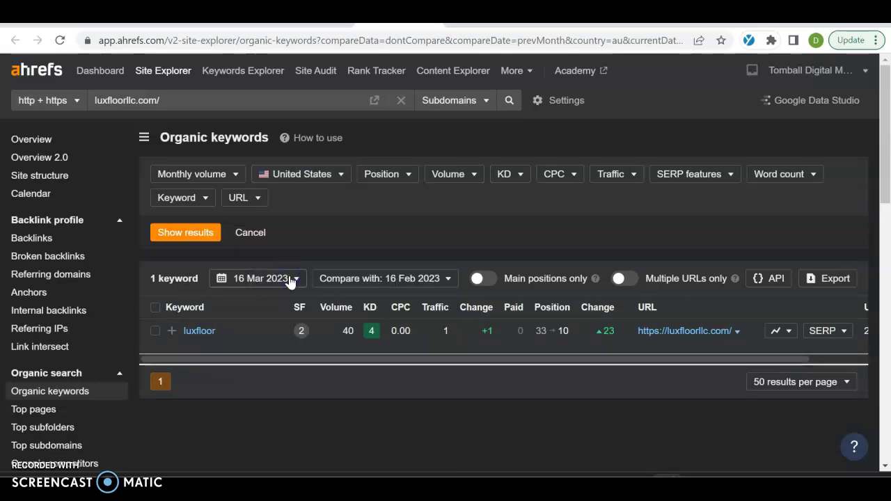
click(203, 233)
click(368, 334)
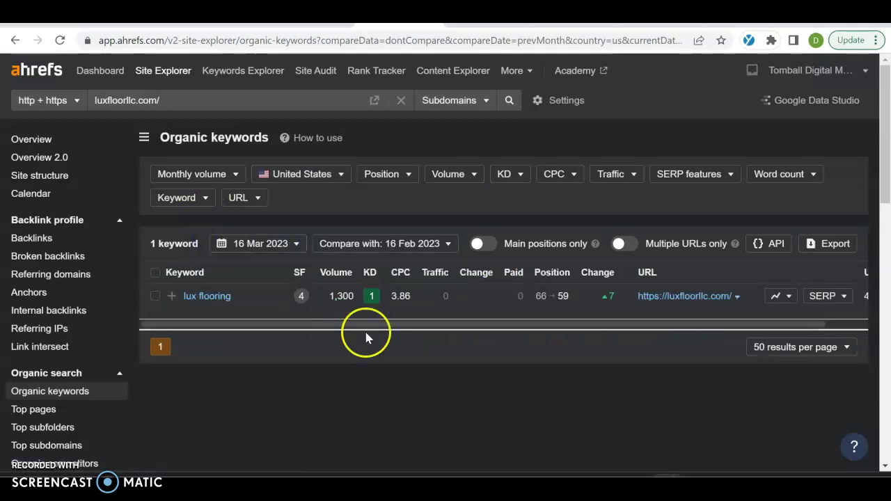
click(343, 334)
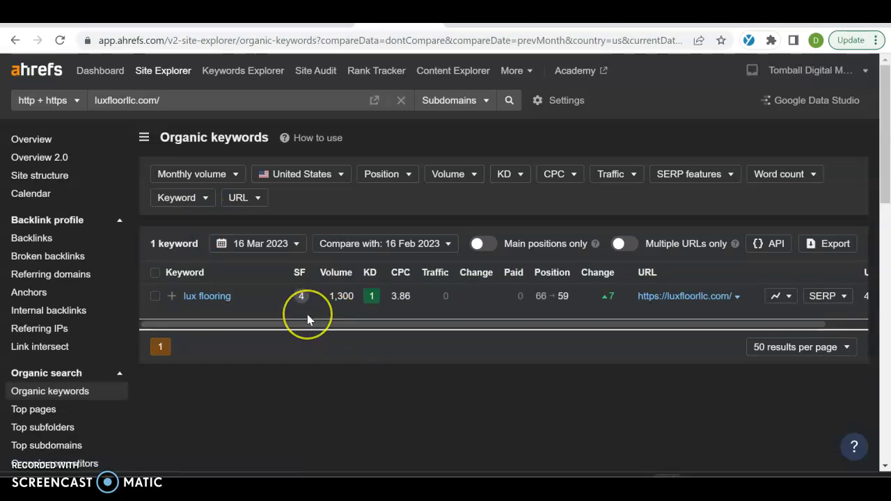
mouse_move(367, 277)
Switch to the Google results for "flooring las vagas" and examine the sponsored listings, local places and top organic results
click(487, 24)
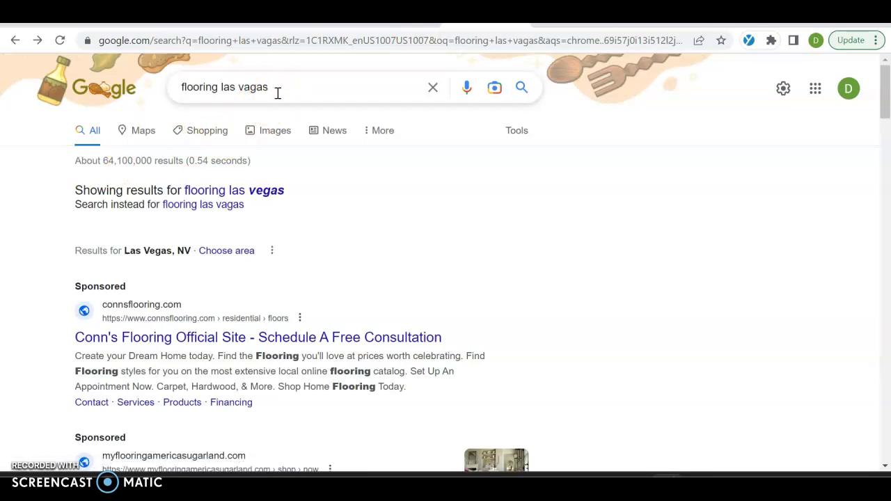
click(203, 87)
click(251, 122)
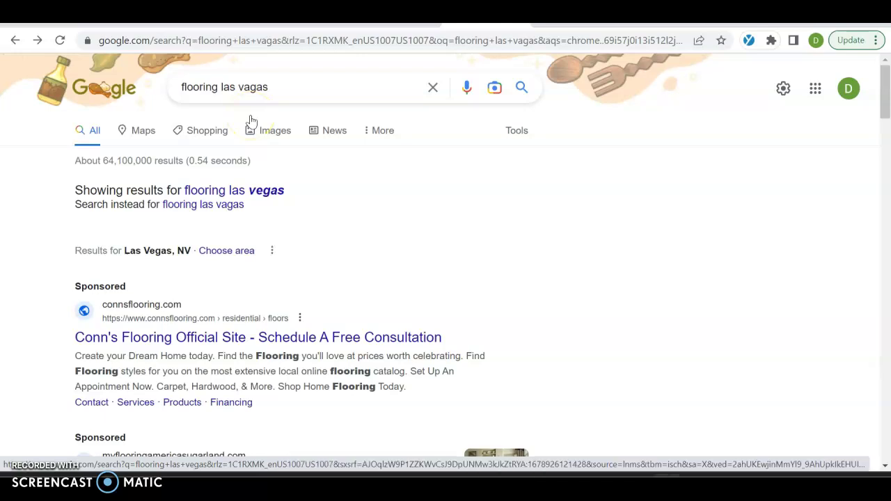
click(247, 98)
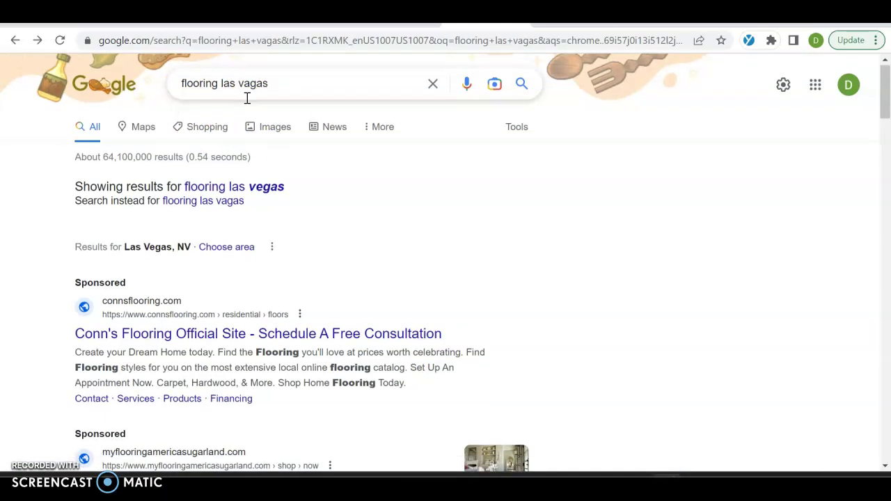
scroll(247, 98, down, 1)
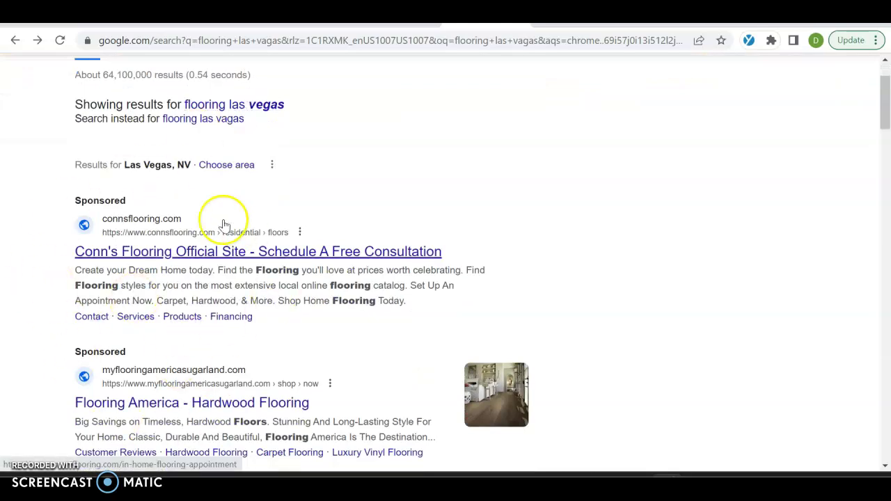
scroll(224, 224, down, 5)
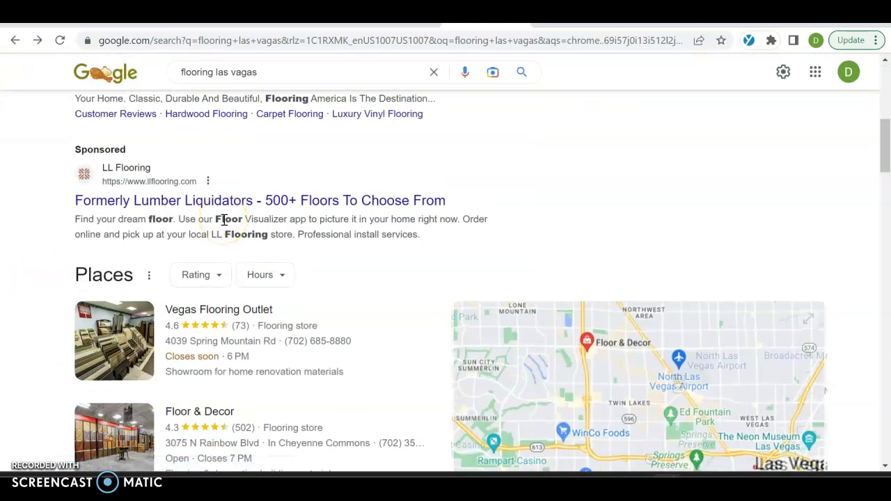
scroll(224, 222, down, 2)
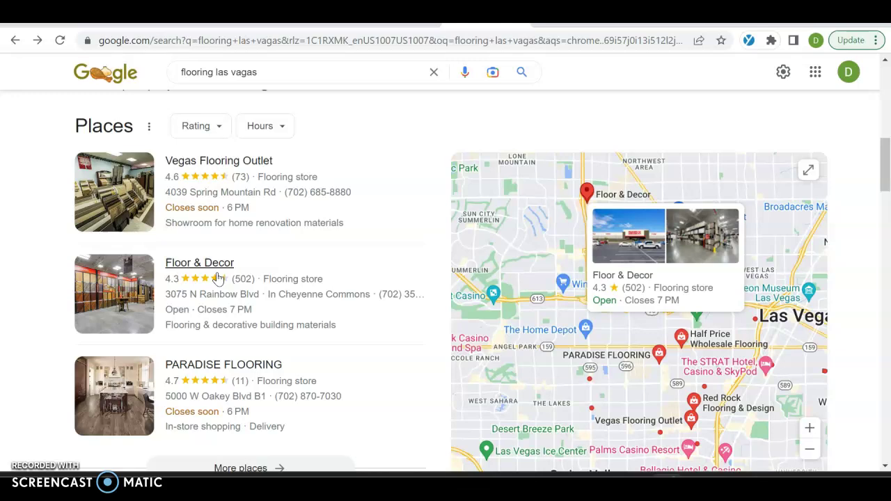
scroll(218, 277, down, 5)
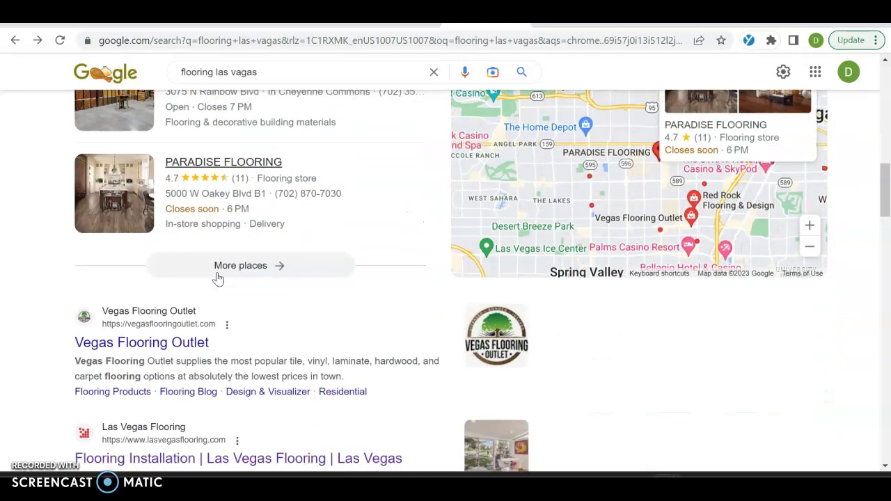
scroll(218, 277, down, 1)
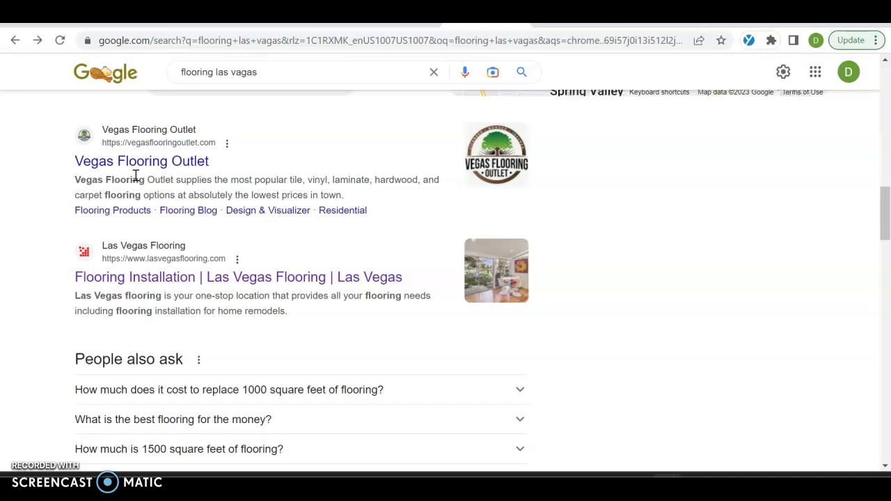
Open the Las Vegas Flooring website from the search results and examine its homepage from the header to the footer
click(120, 277)
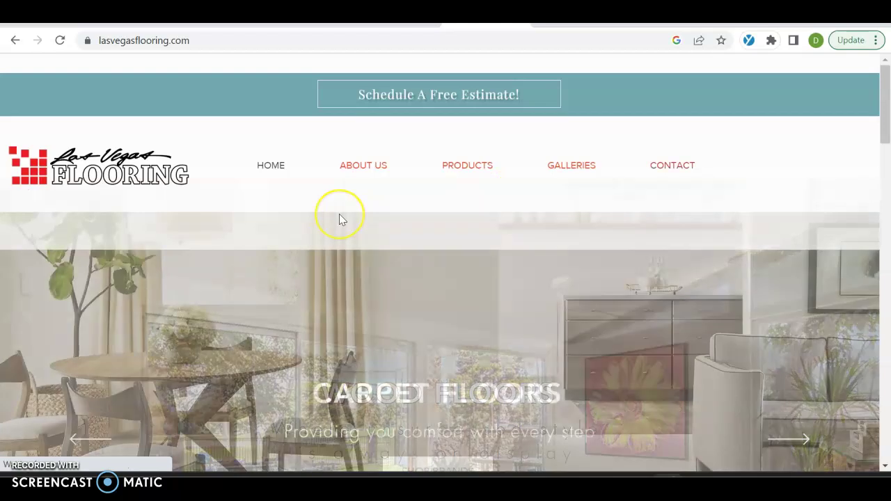
scroll(338, 215, down, 3)
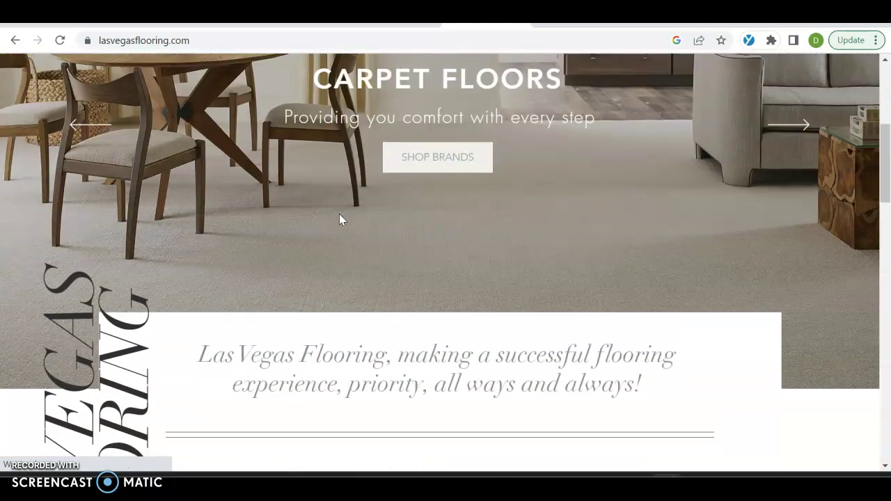
click(229, 248)
scroll(229, 248, down, 5)
scroll(228, 247, down, 2)
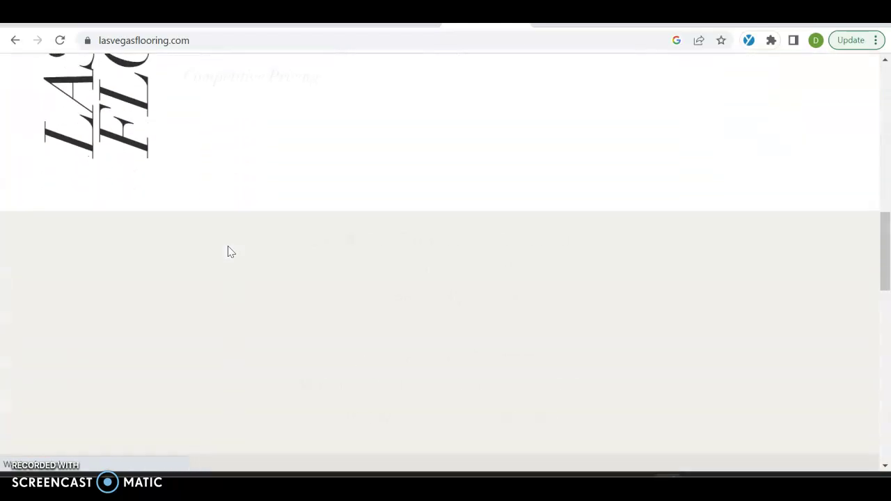
scroll(228, 248, down, 1)
scroll(229, 251, up, 2)
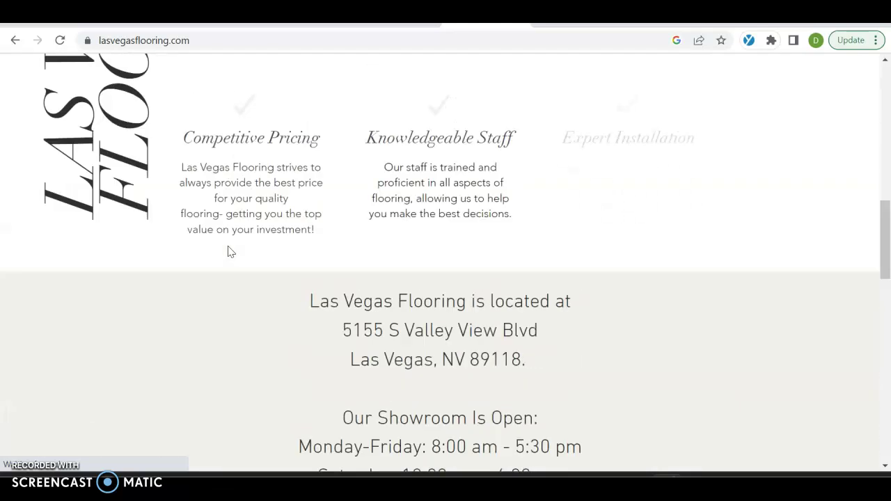
scroll(229, 250, down, 1)
scroll(230, 252, down, 4)
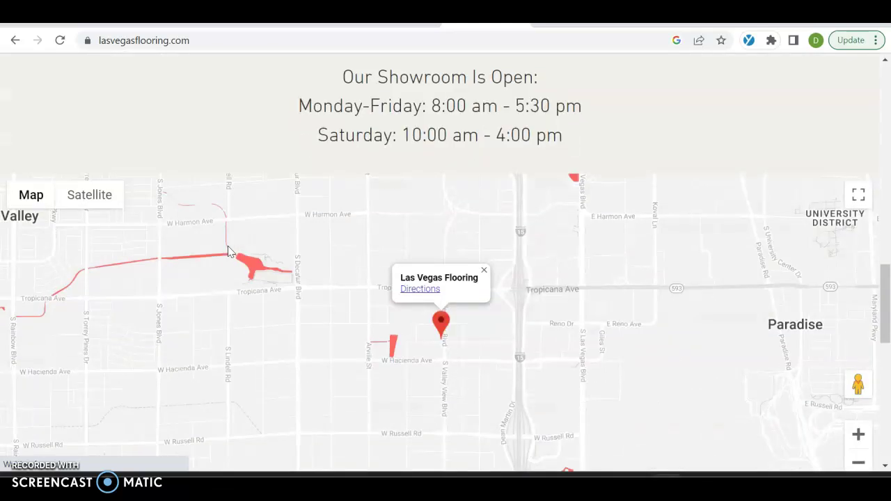
scroll(229, 251, down, 11)
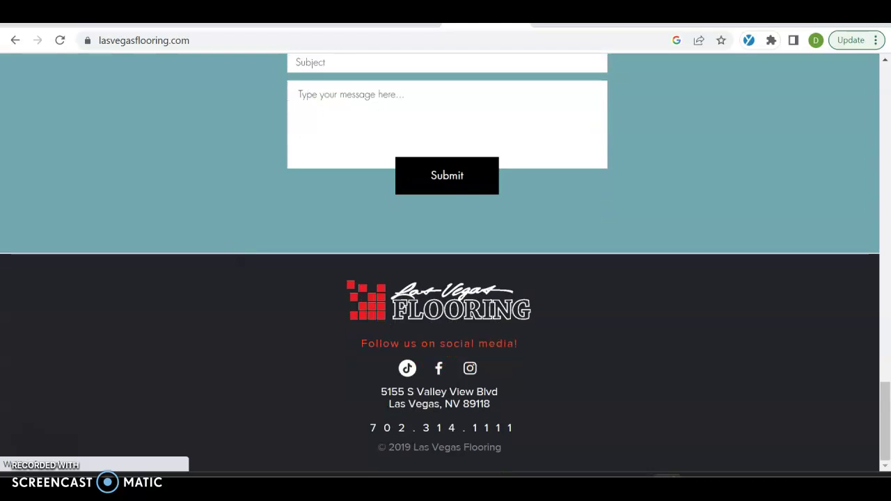
Switch to the Ahrefs overview of lasvegasflooring.com, review its backlink metrics and open its organic keywords report
key(ctrl+Tab)
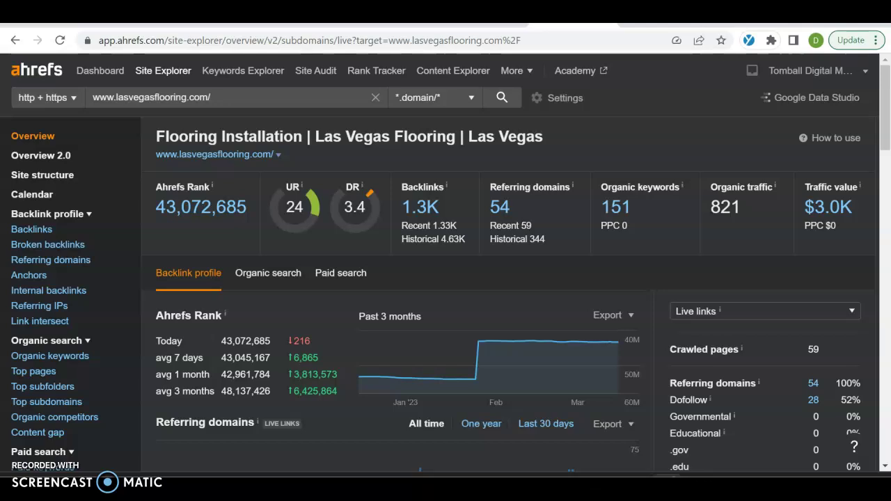
click(440, 206)
click(541, 282)
click(612, 198)
click(613, 204)
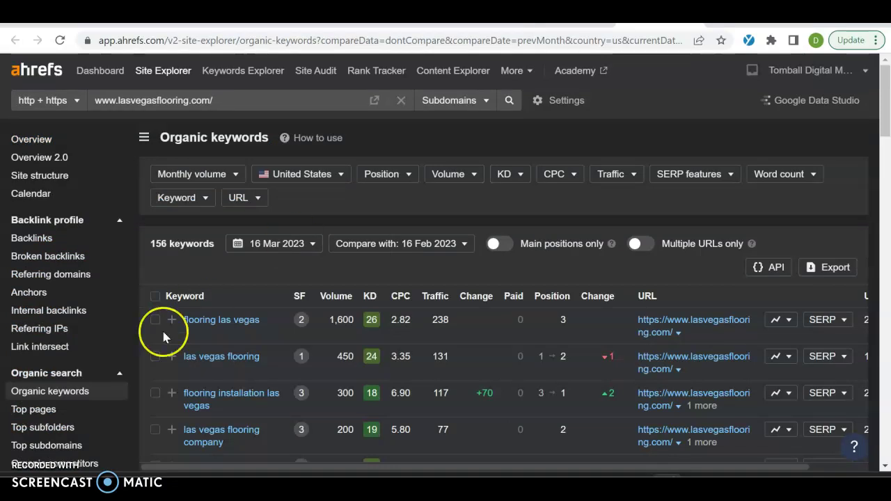
Examine the search volumes, traffic and ranking positions of the competitor's organic keywords
scroll(164, 337, down, 3)
scroll(164, 337, down, 1)
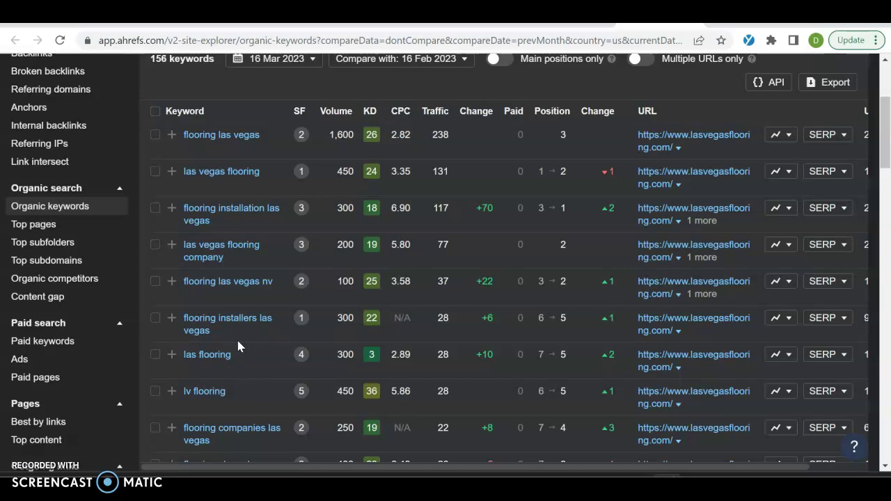
scroll(237, 346, down, 2)
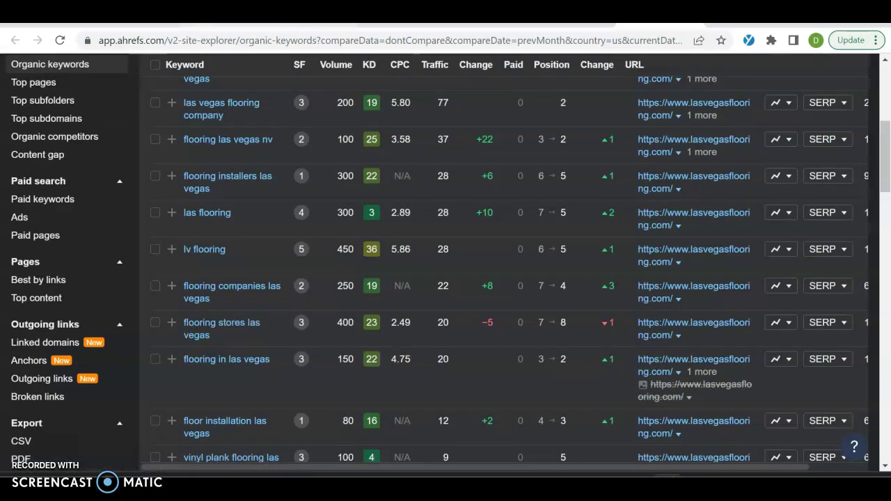
Switch back to the Lux Floor homepage and review it from the free estimate section up to the main heading
click(230, 15)
click(410, 296)
scroll(409, 296, down, 3)
scroll(409, 296, up, 15)
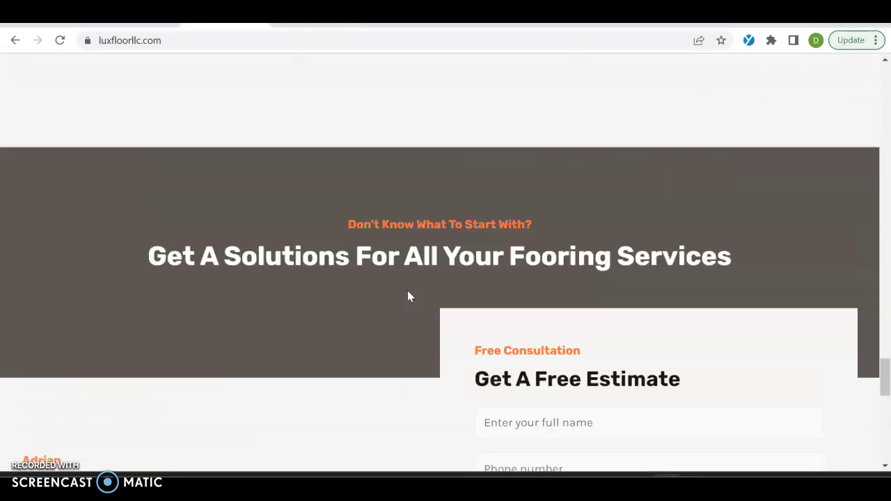
scroll(409, 296, up, 15)
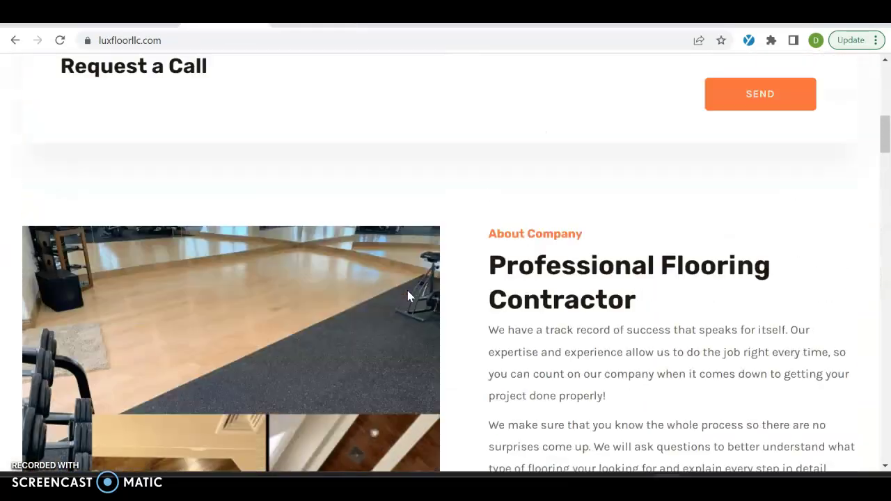
scroll(409, 296, up, 4)
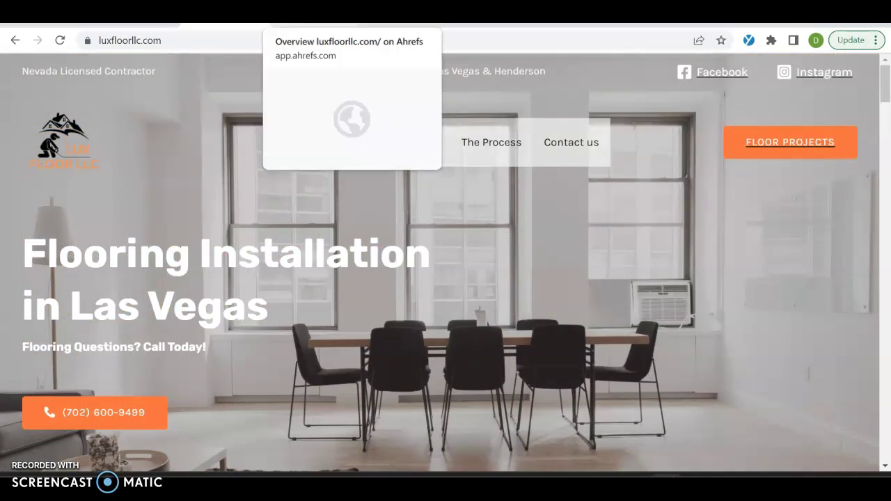
Compare the Ahrefs overviews of luxfloorllc.com and lasvegasflooring.com, ending on the Lux Floor overview
click(313, 14)
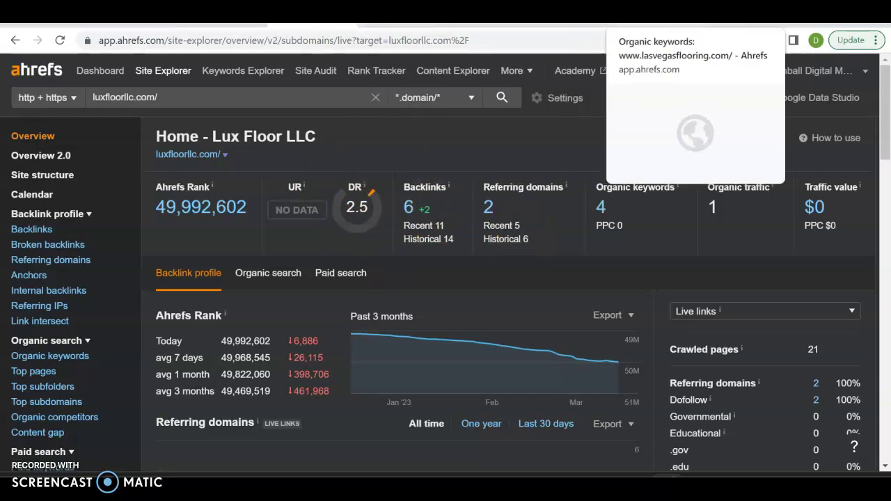
click(556, 14)
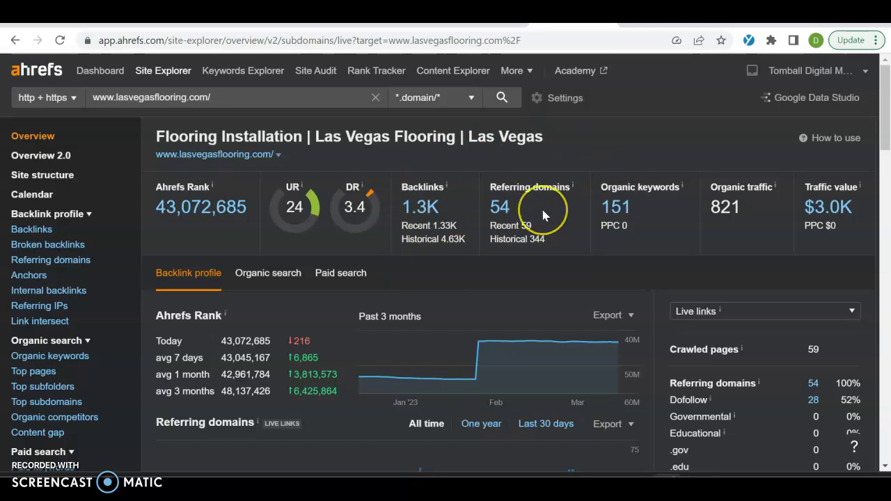
click(314, 14)
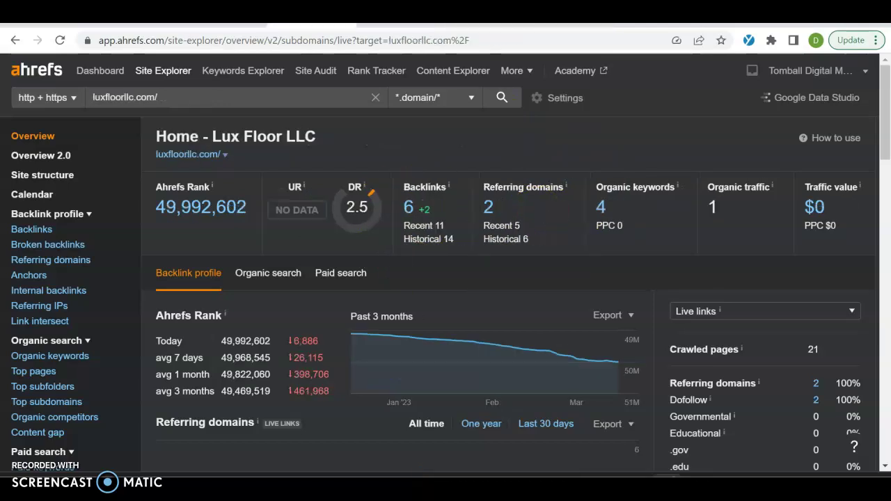